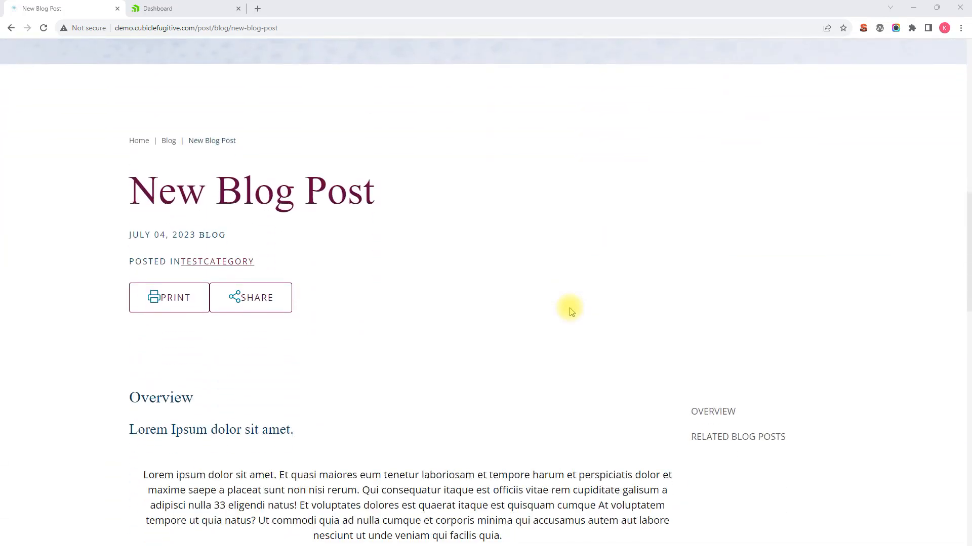
Step: Examine the published New Blog Post page, from its header and Overview text to the related blog posts
scroll(571, 310, down, 2)
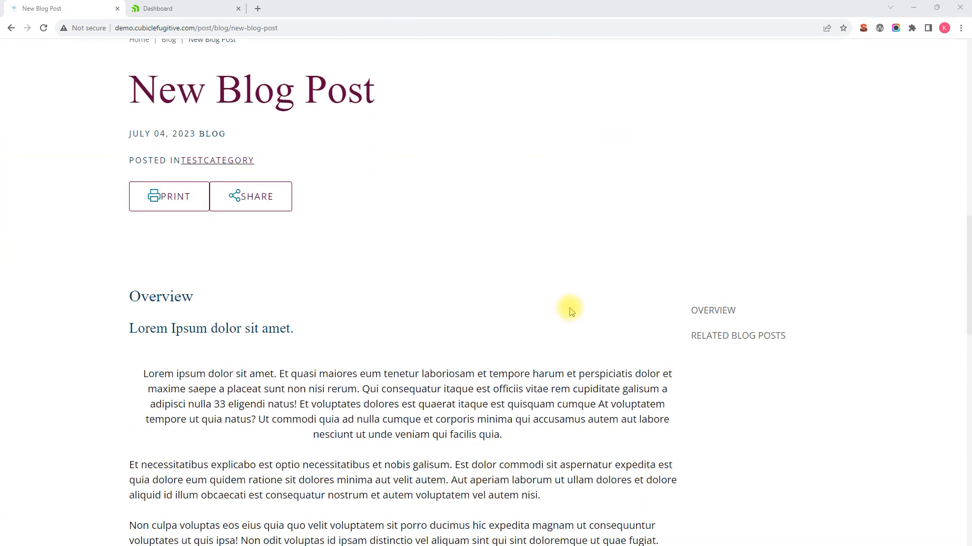
scroll(570, 310, up, 4)
scroll(570, 310, down, 4)
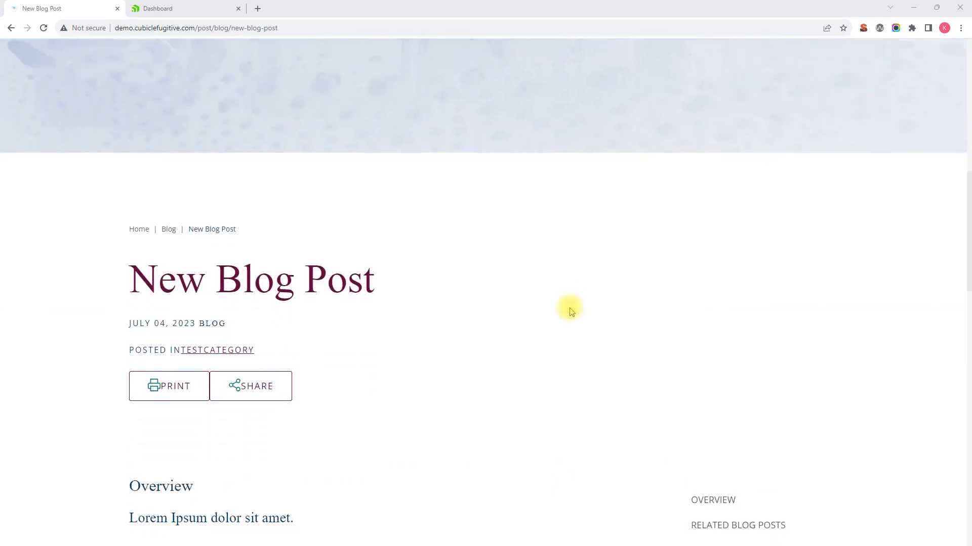
scroll(560, 278, down, 2)
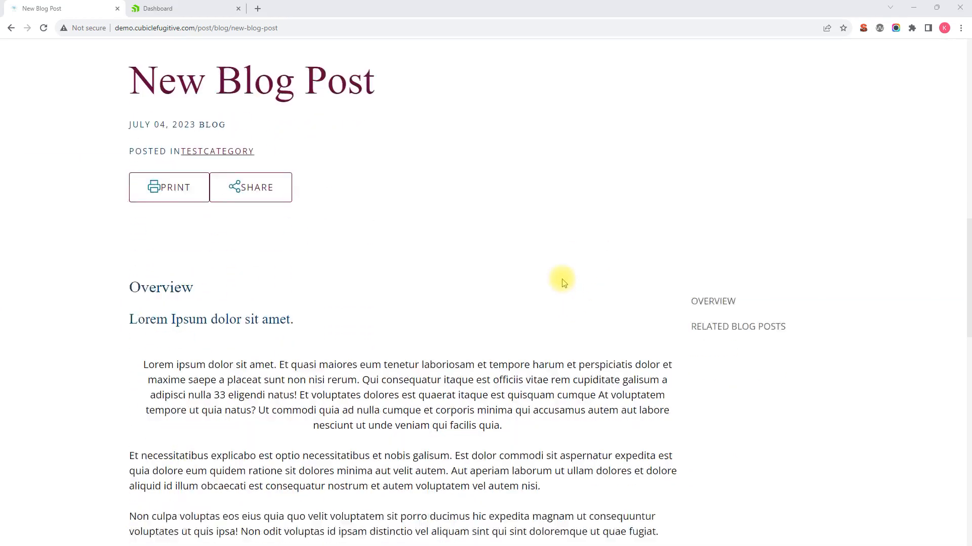
scroll(514, 299, down, 4)
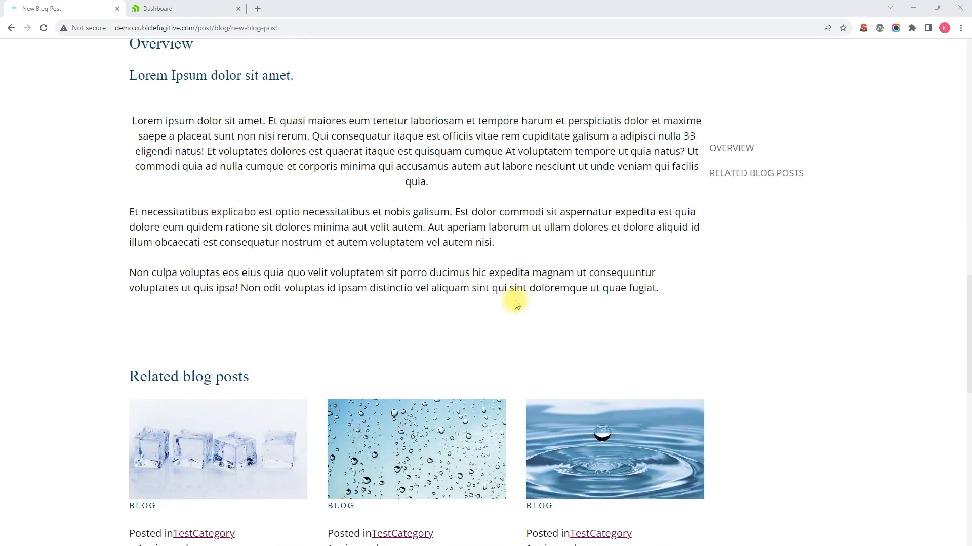
scroll(285, 247, up, 4)
scroll(282, 264, down, 5)
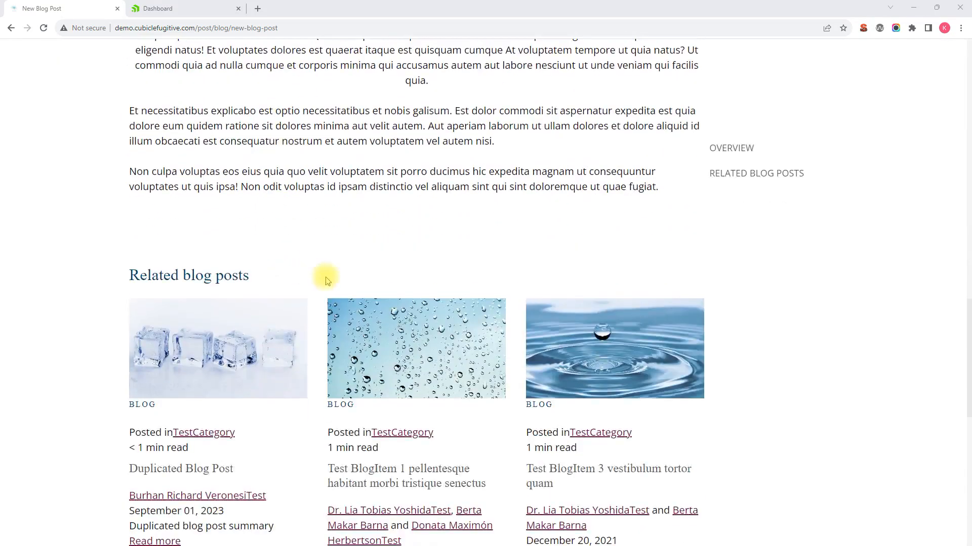
scroll(321, 274, up, 6)
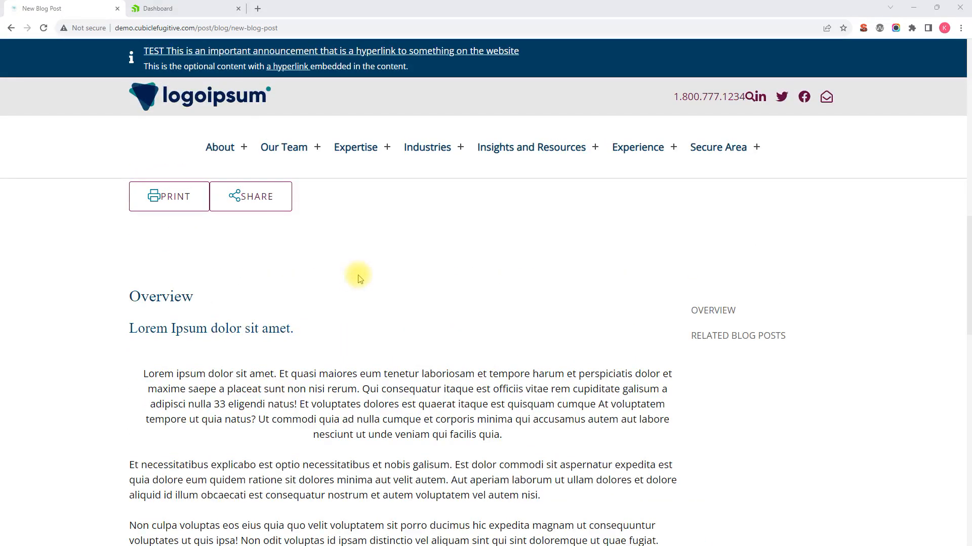
scroll(373, 291, up, 3)
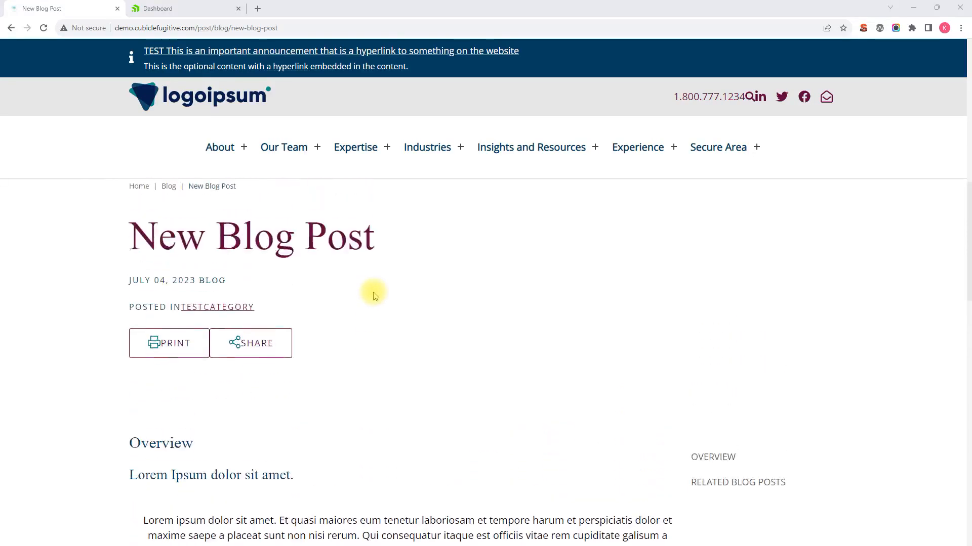
scroll(373, 294, up, 2)
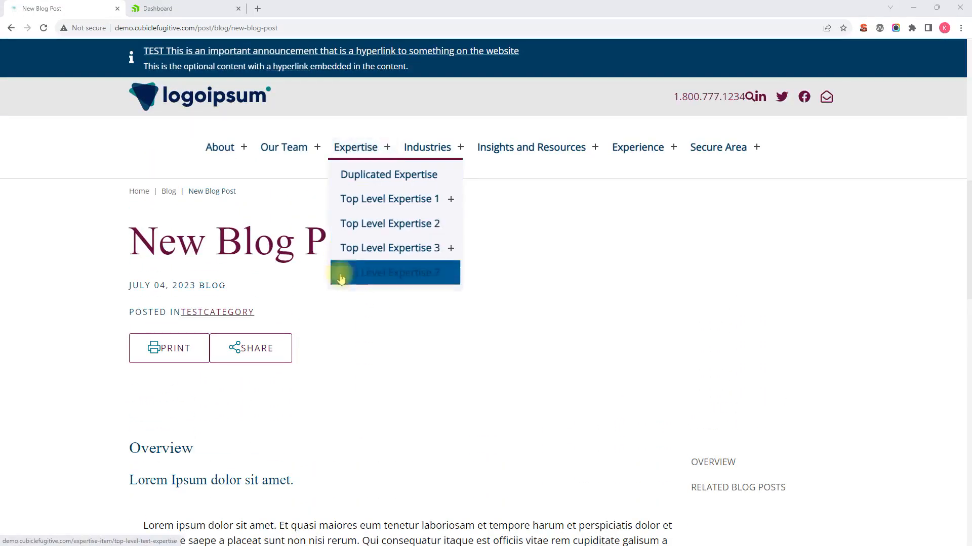
mouse_move(425, 159)
scroll(354, 349, down, 1)
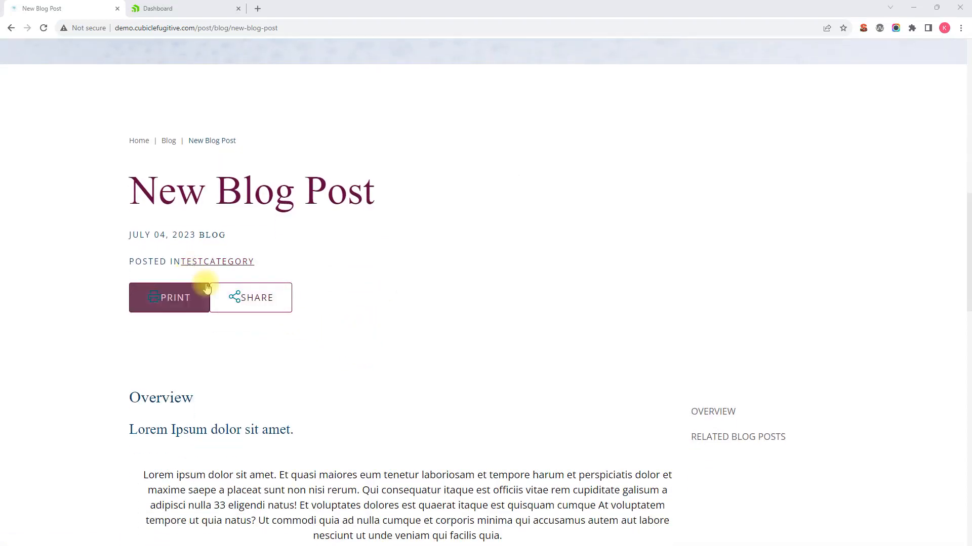
Step: Switch to the Sitefinity dashboard and open the blog items of the Blog group
click(157, 8)
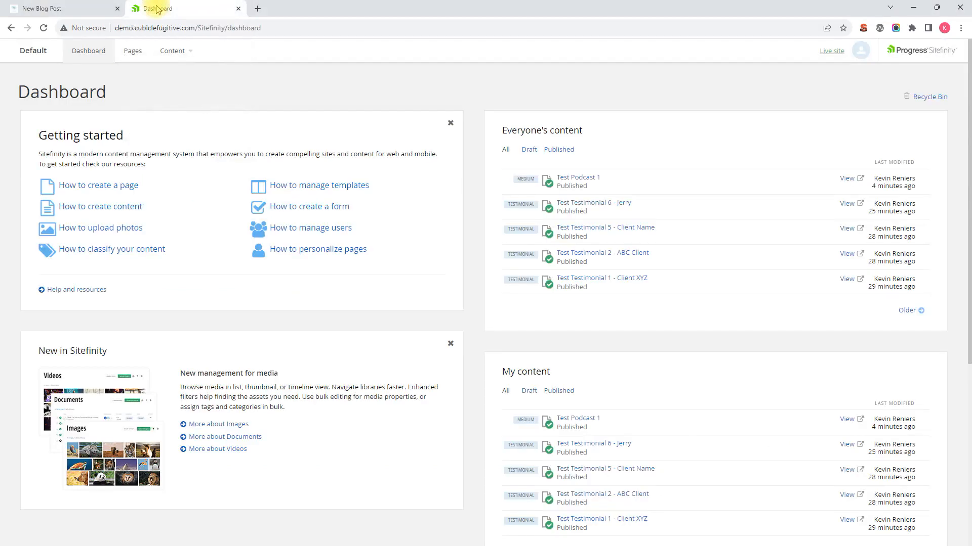
click(178, 52)
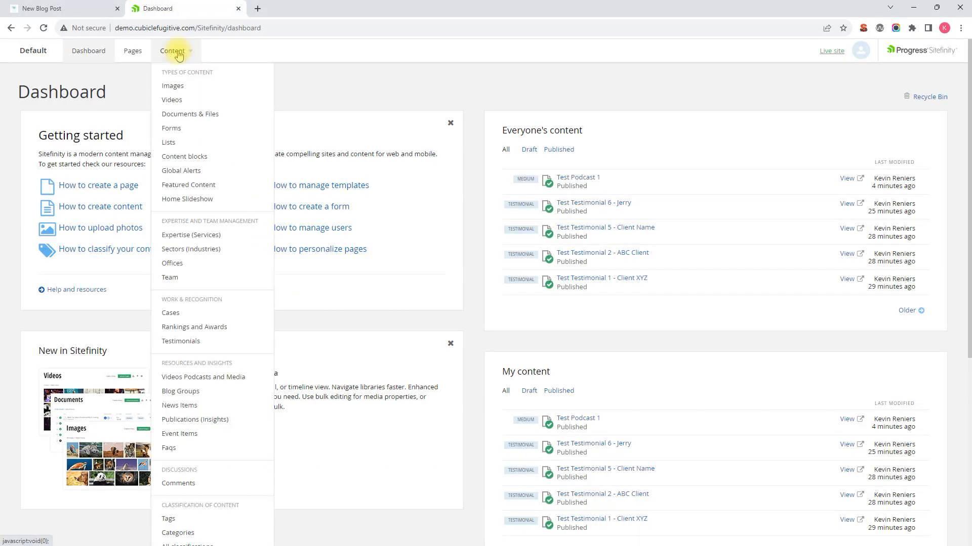
click(192, 395)
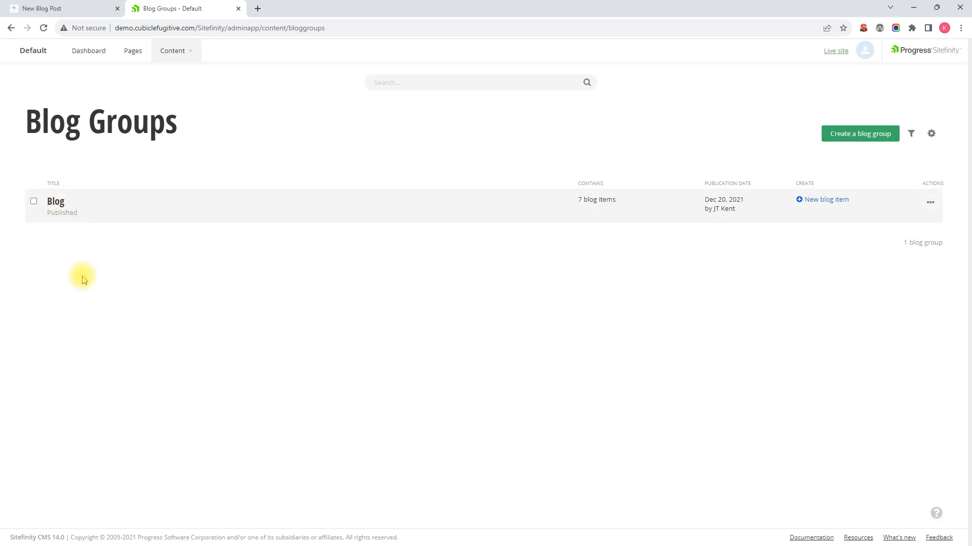
click(63, 207)
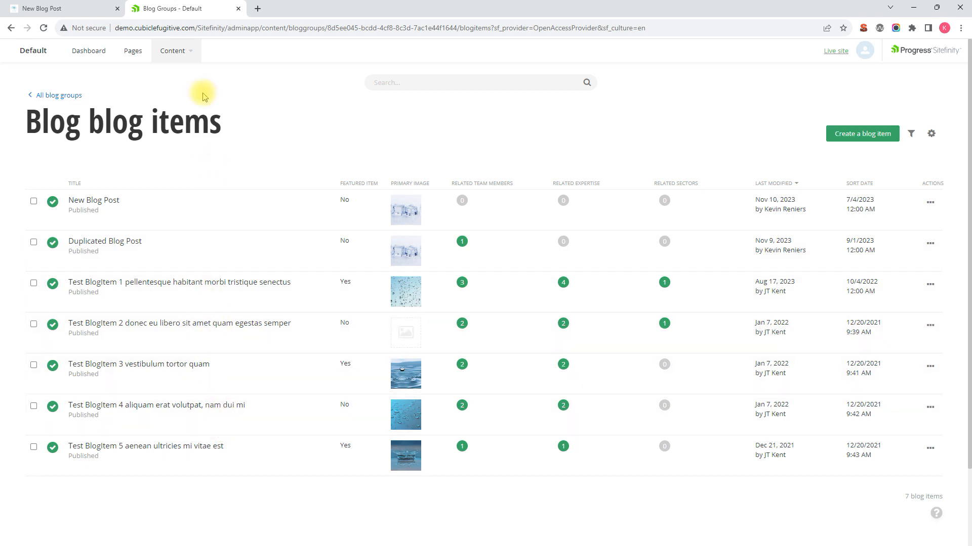
Step: Check the post's title on the live page and open the New Blog Post item for editing in Sitefinity
click(91, 12)
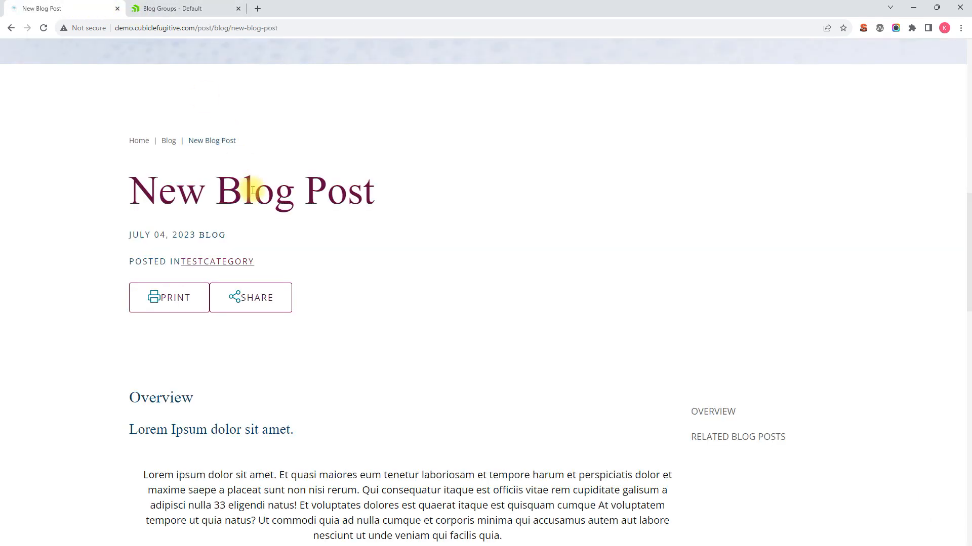
click(166, 10)
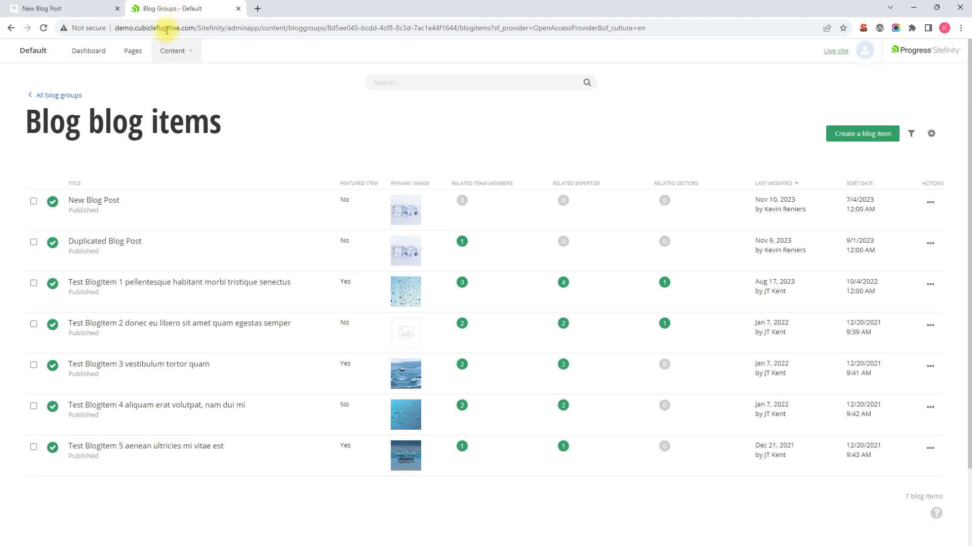
click(113, 201)
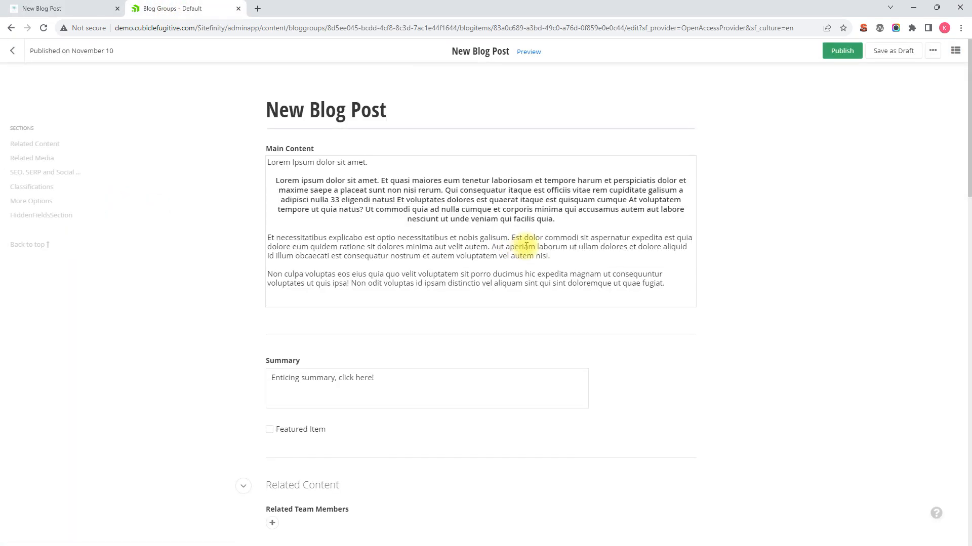
Step: Review the post's main content and summary, and show all team members available for Related Team Members
scroll(575, 257, down, 1)
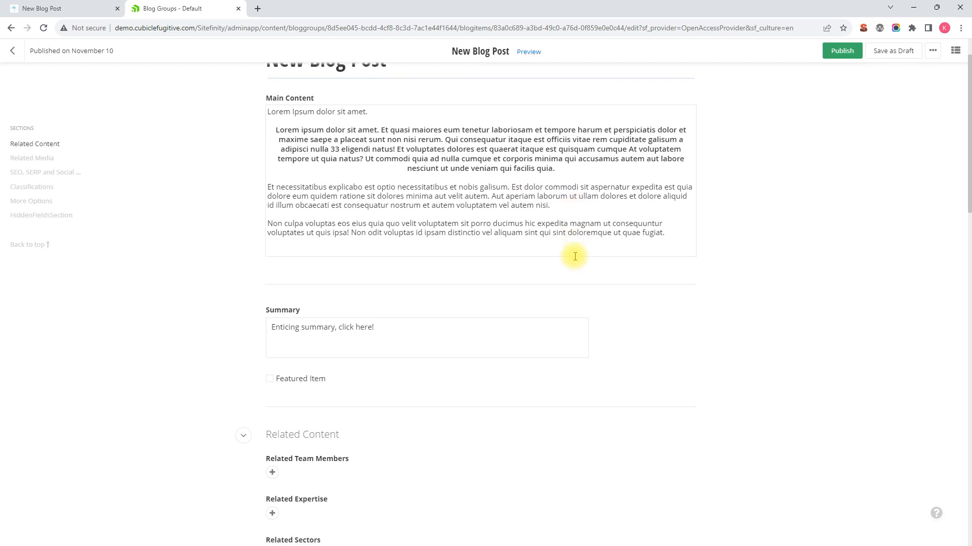
scroll(575, 256, up, 1)
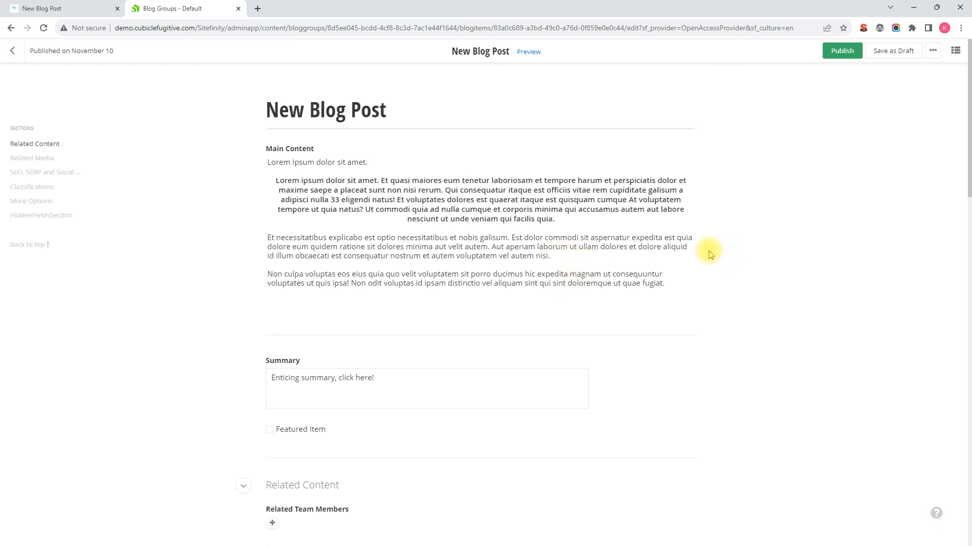
scroll(337, 260, down, 1)
scroll(336, 260, down, 4)
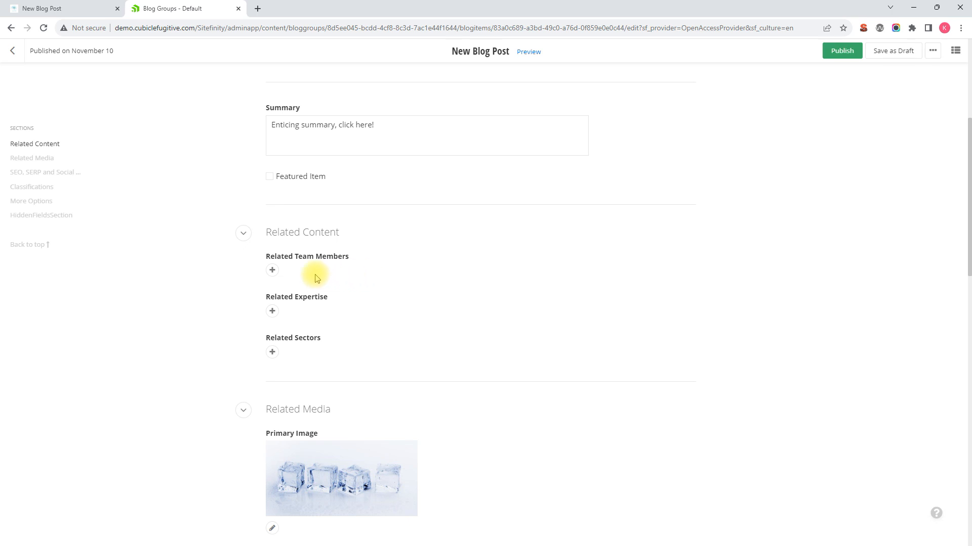
click(273, 271)
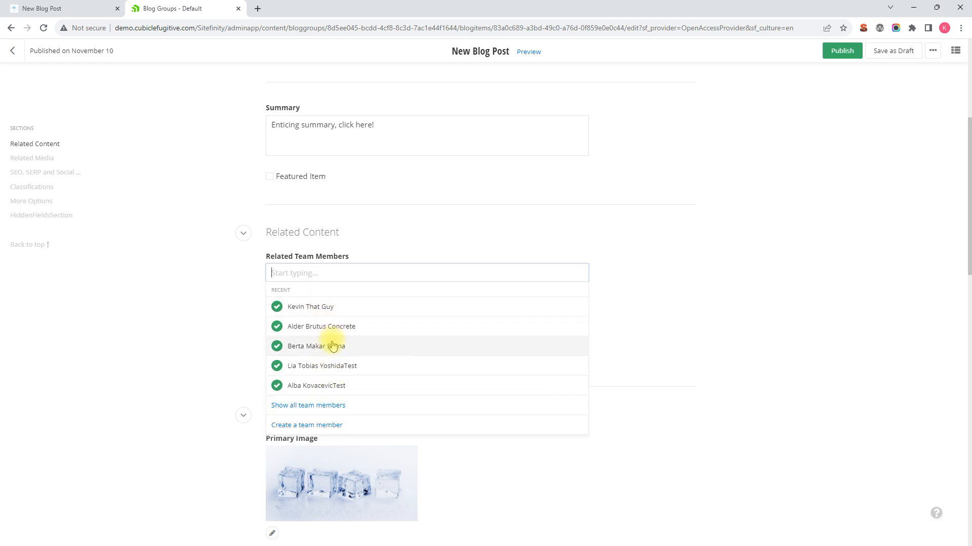
click(333, 408)
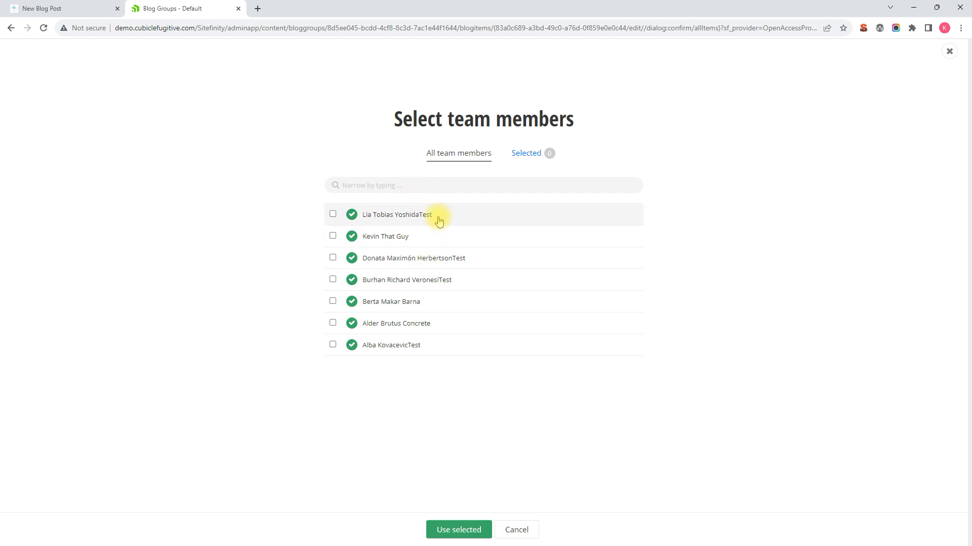
Step: Filter the team members by the start of a first name, select the matching member and clear the filter
click(403, 185)
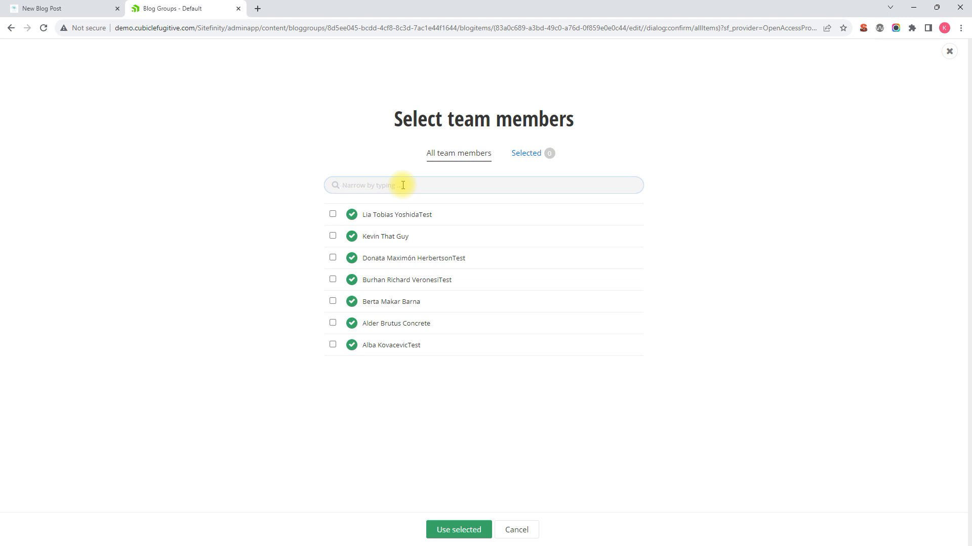
text(Do)
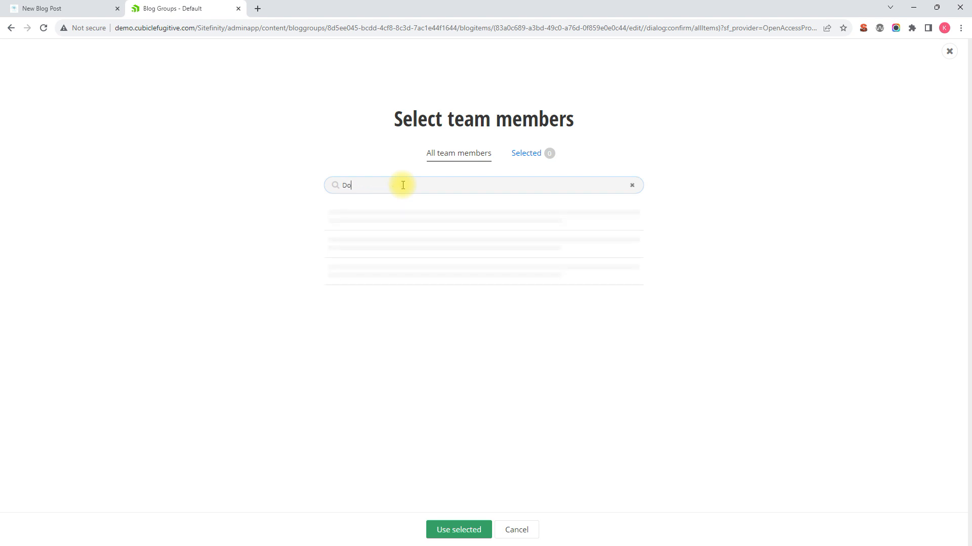
text(n)
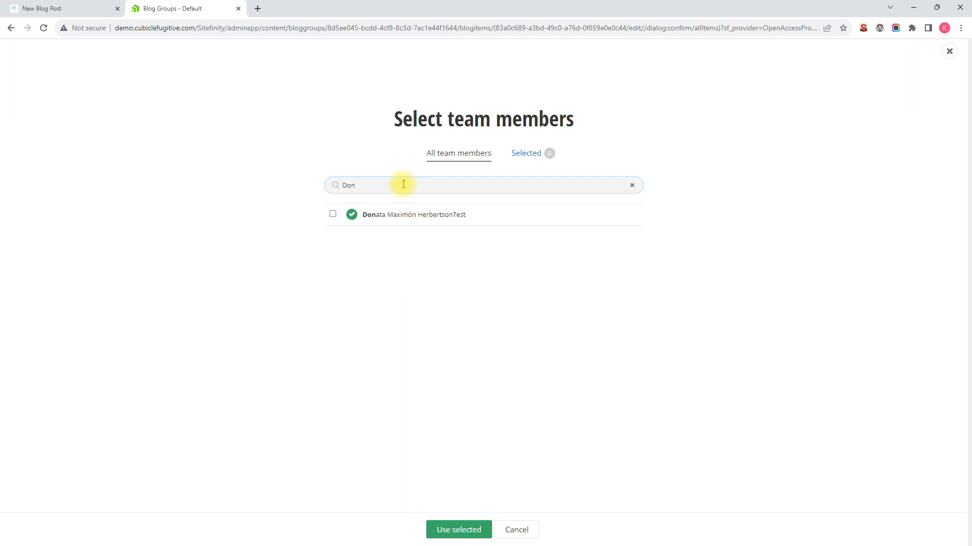
click(334, 215)
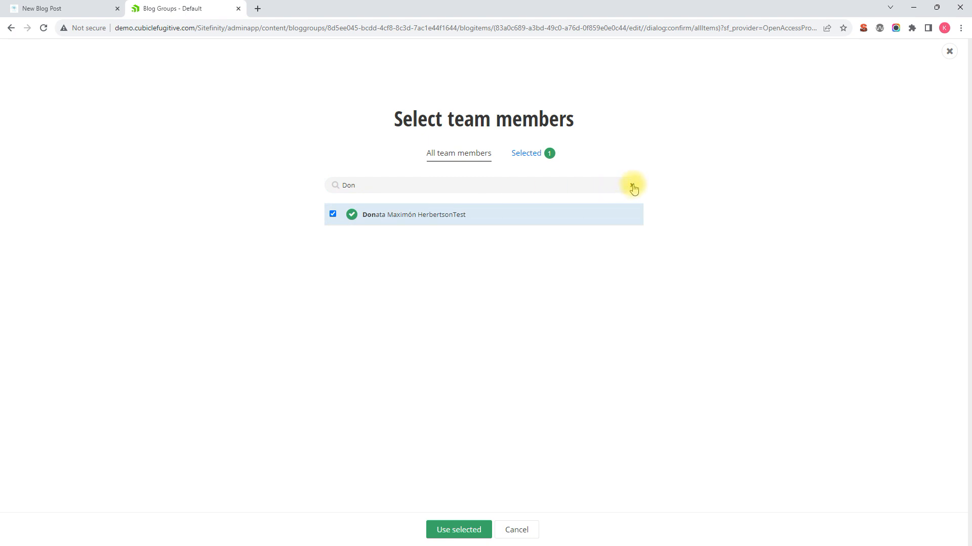
click(633, 186)
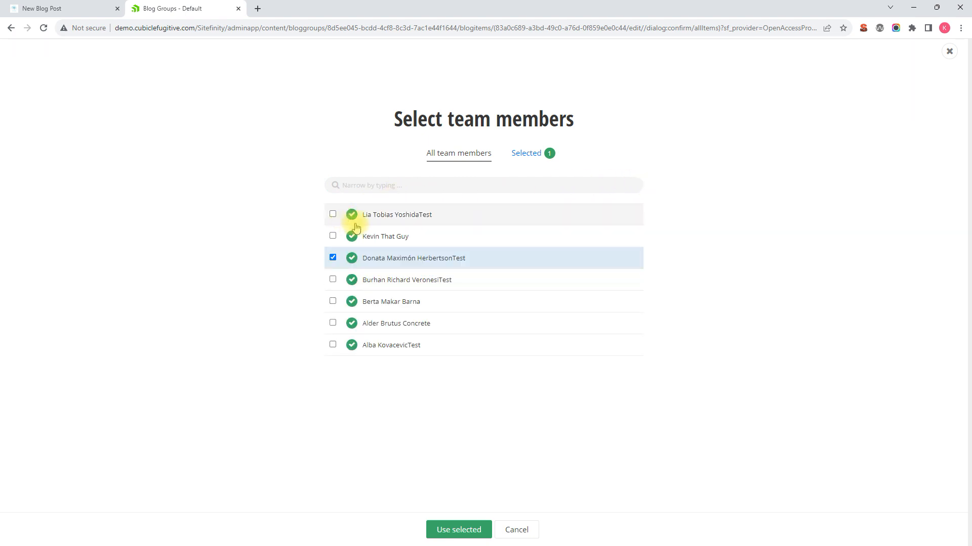
Step: Add the fifth and sixth listed team members to the selection and apply it to the post's Related Team Members
click(333, 302)
click(333, 322)
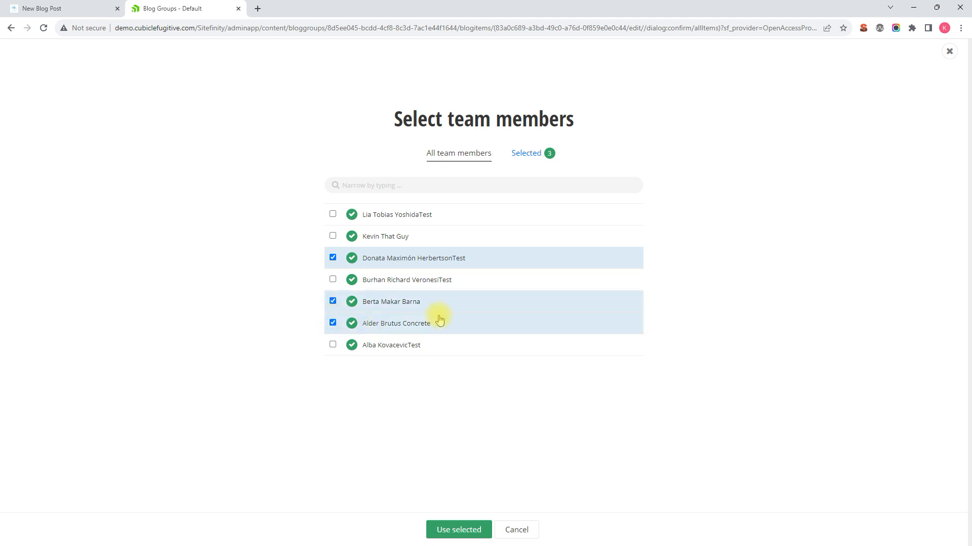
click(449, 530)
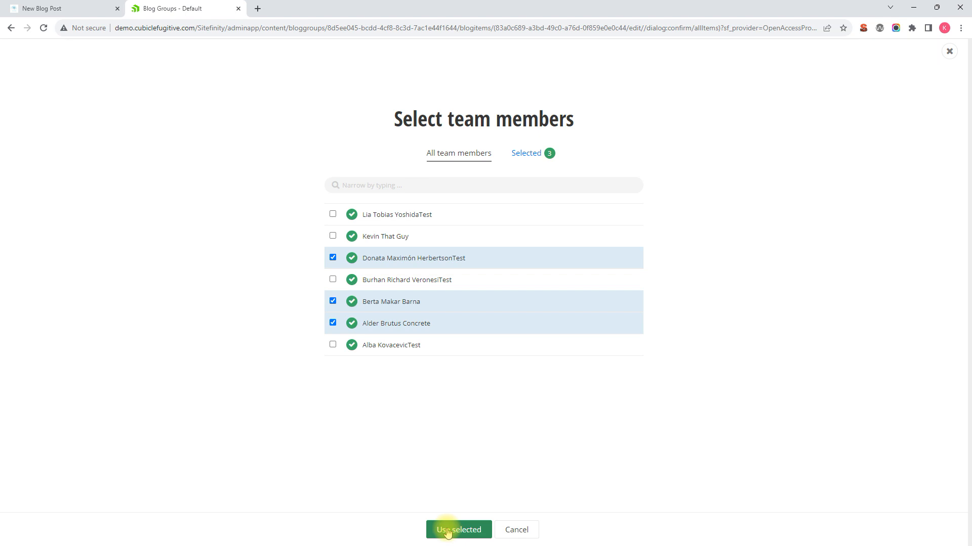
click(446, 530)
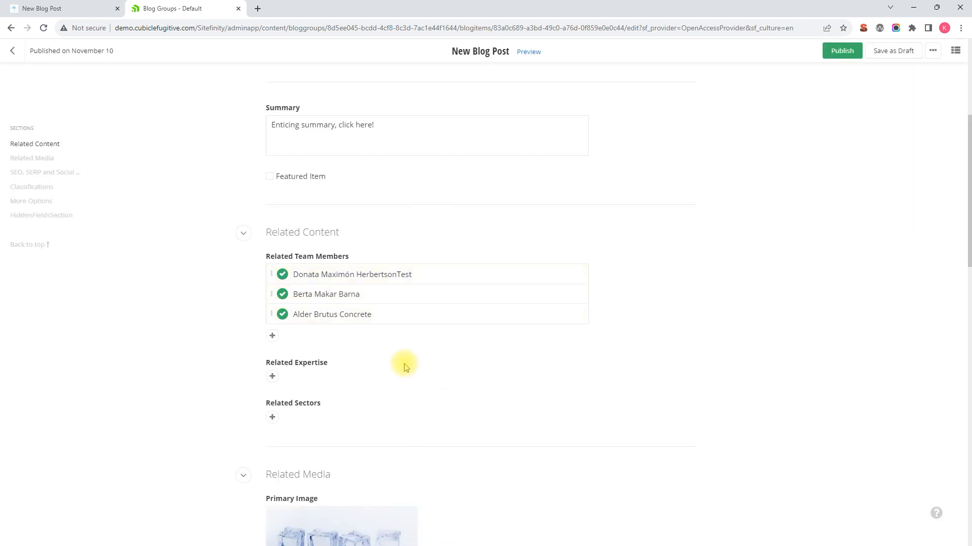
Step: Add Duplicated Expertise, Child Expertise 6 and Child Expertise 4 to the post's Related Expertise
click(272, 376)
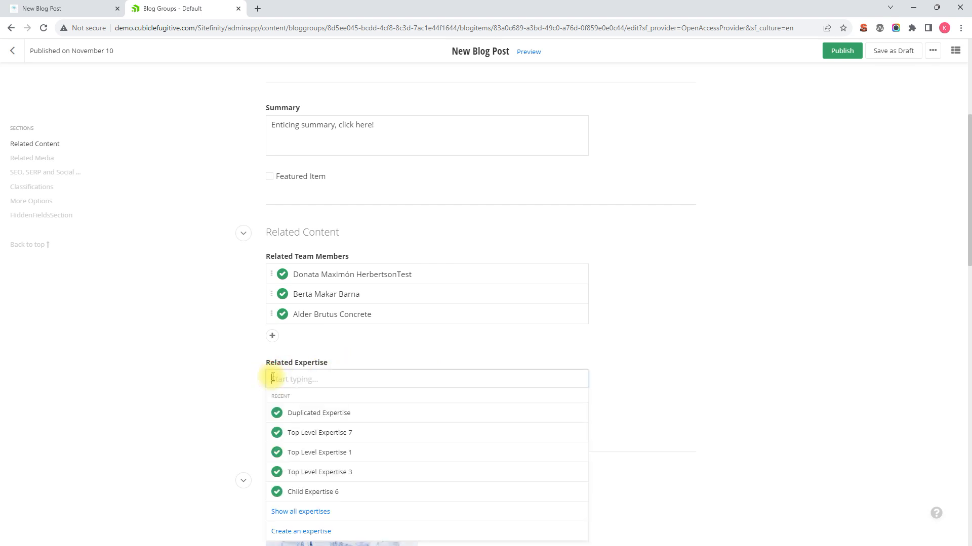
click(321, 413)
click(273, 403)
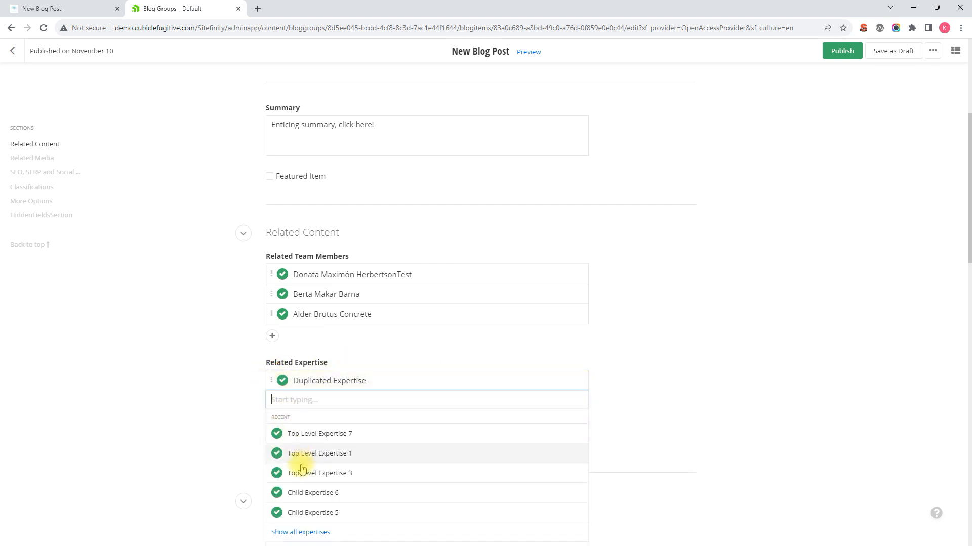
click(298, 492)
click(273, 426)
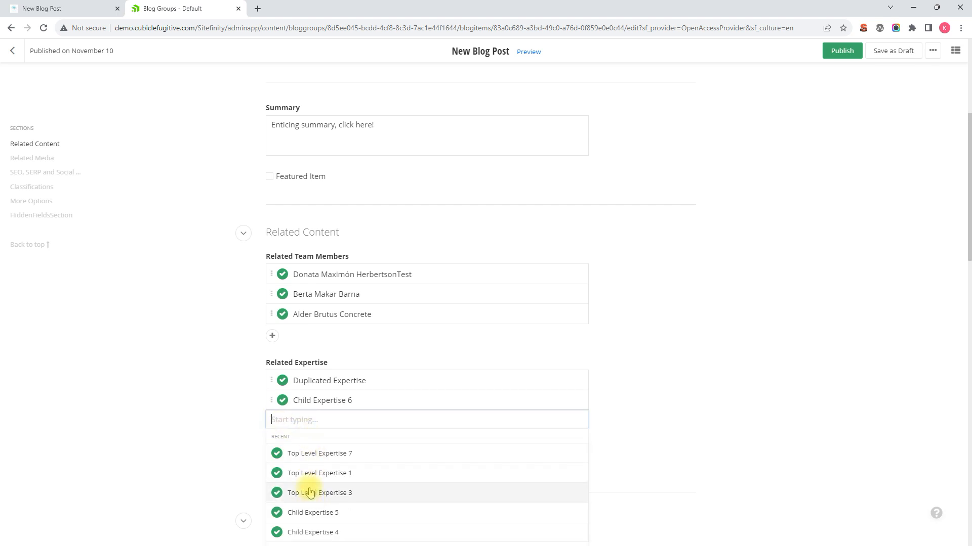
click(304, 528)
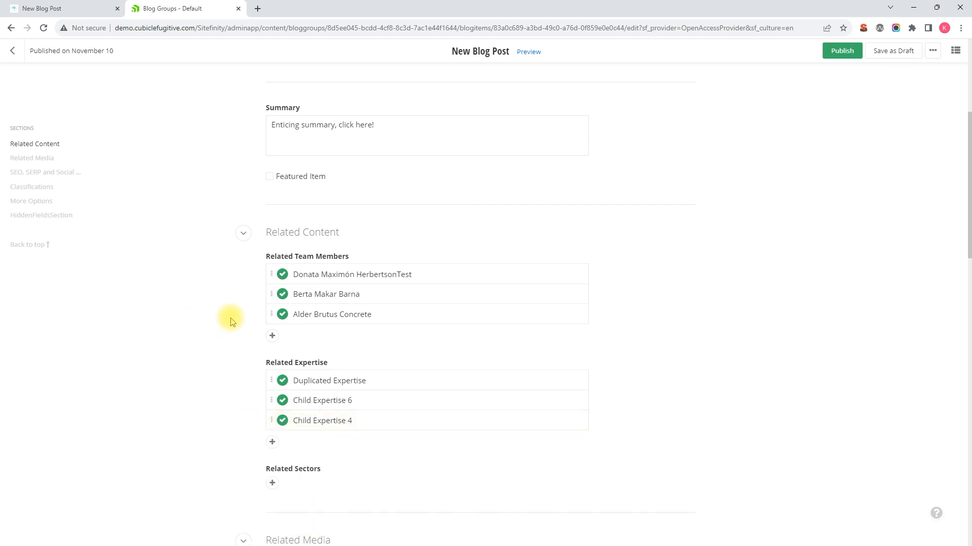
Step: Add Duplicated Sector to the post's Related Sectors
scroll(231, 322, down, 1)
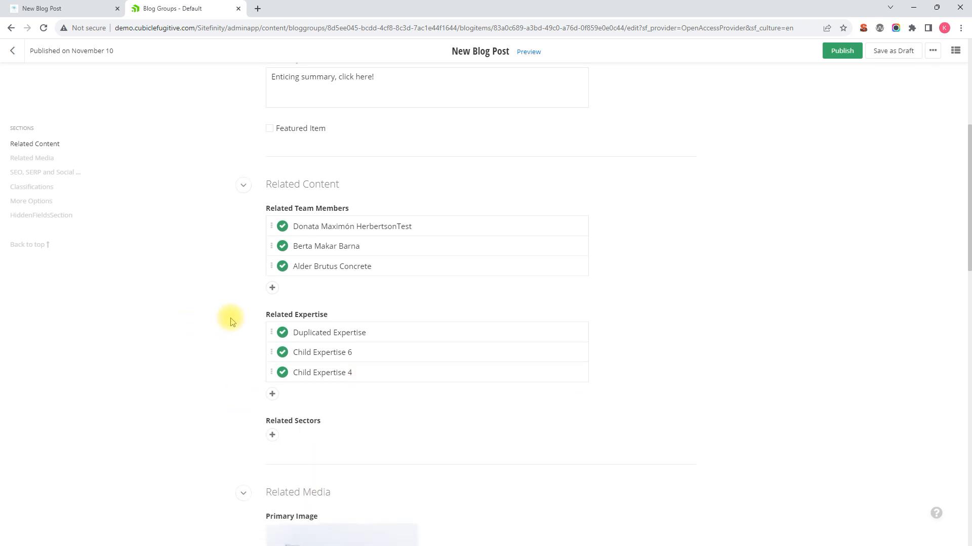
click(273, 434)
click(306, 468)
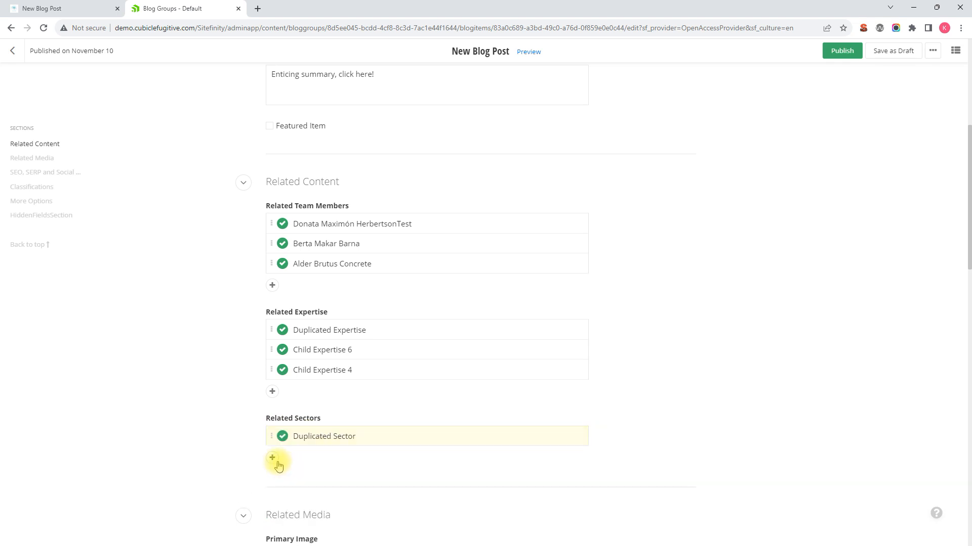
Step: Add Test Sector 4 to the post's Related Sectors
click(276, 462)
click(298, 507)
scroll(228, 287, down, 2)
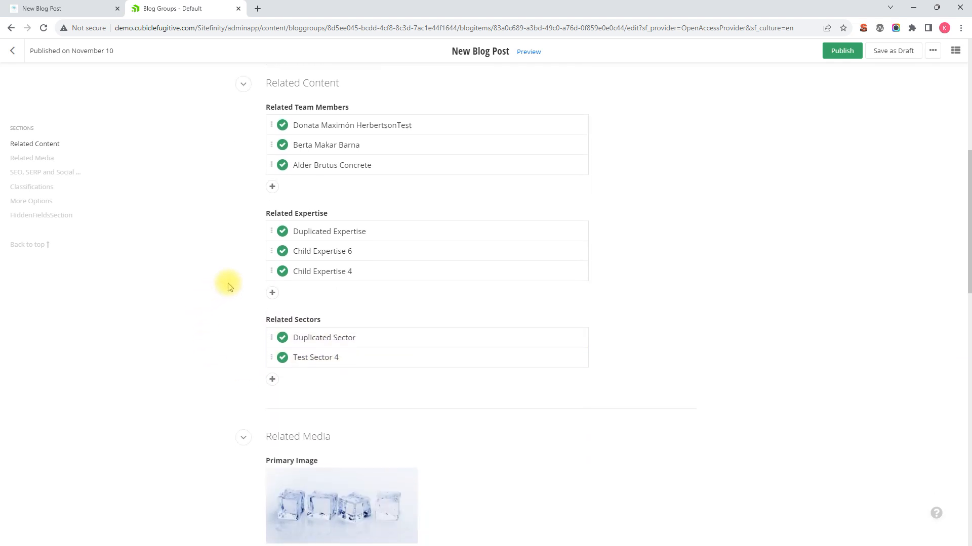
Step: Remove the second listed team member from the post's Related Team Members
scroll(227, 284, up, 1)
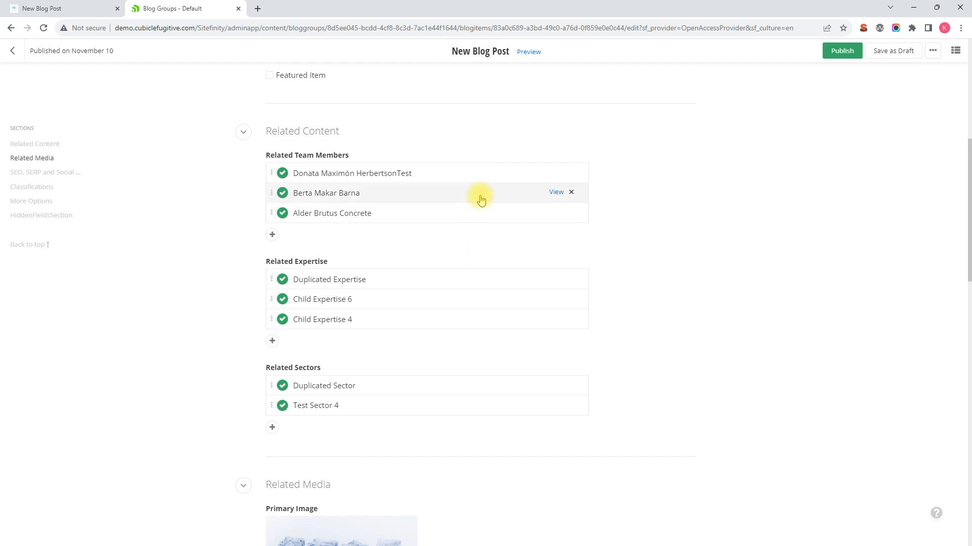
mouse_move(474, 299)
click(571, 194)
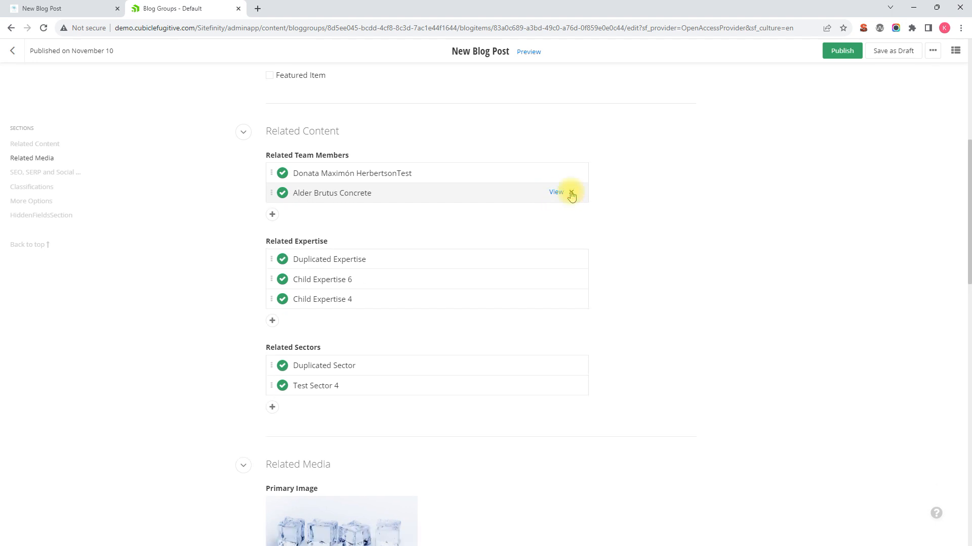
Step: Reorder the post's Related Expertise to Child Expertise 4, Child Expertise 6, Duplicated Expertise
scroll(607, 212, down, 1)
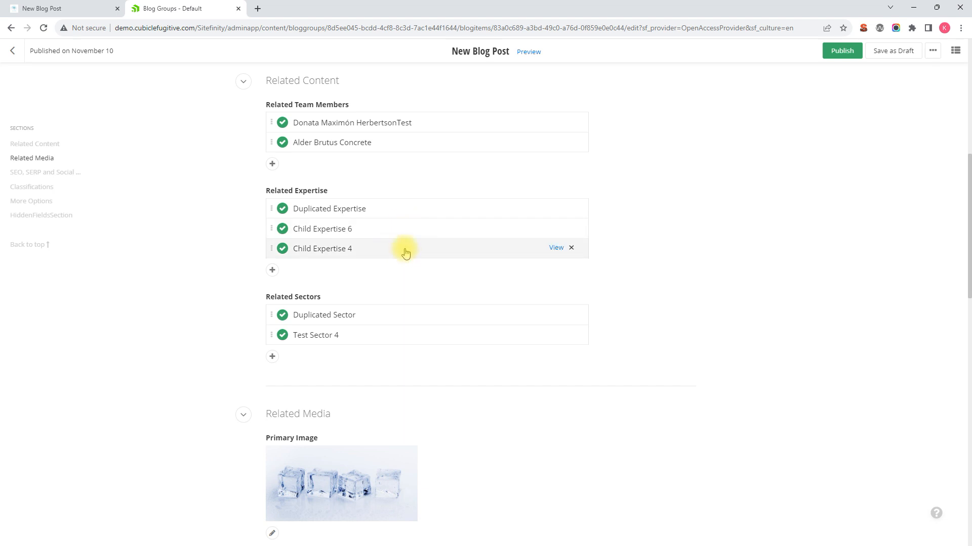
drag(406, 252, 410, 219)
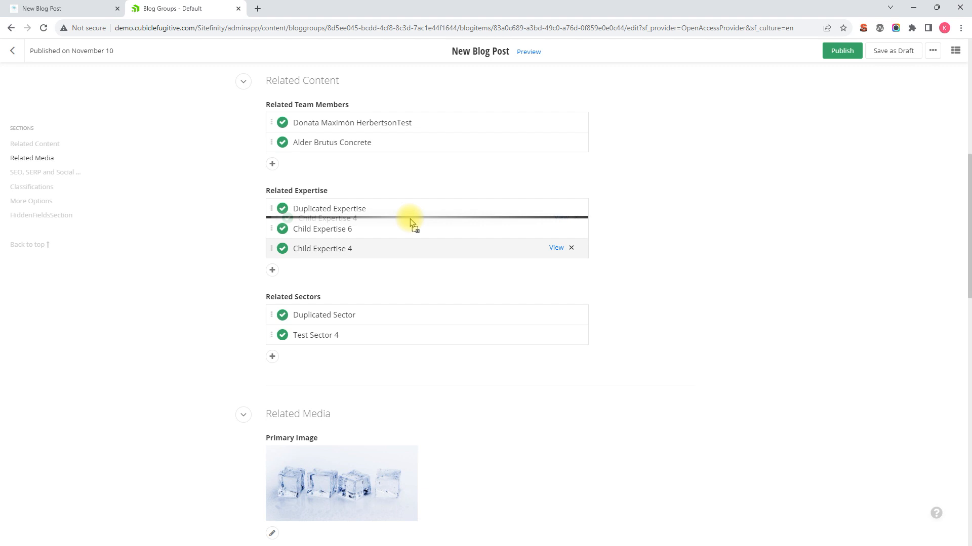
drag(411, 223, 411, 223)
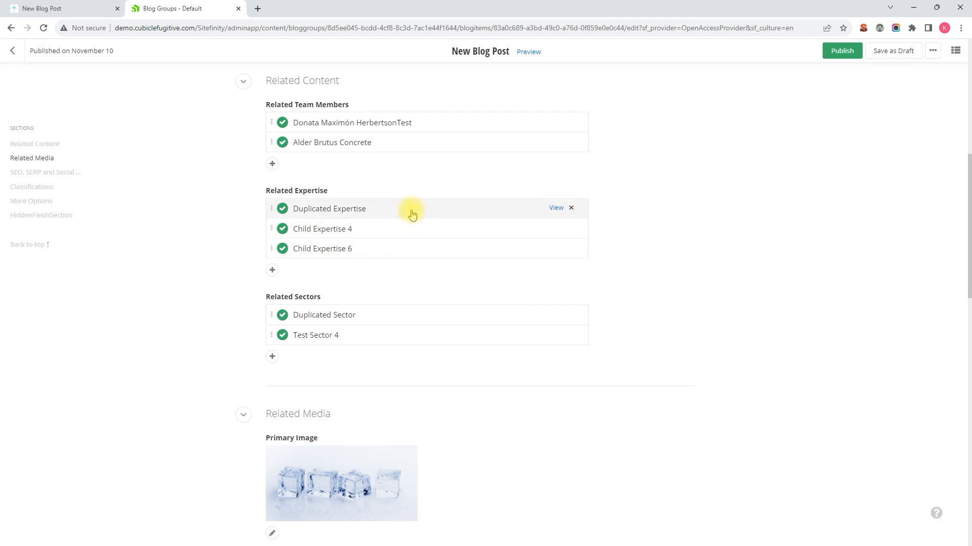
drag(414, 211, 403, 255)
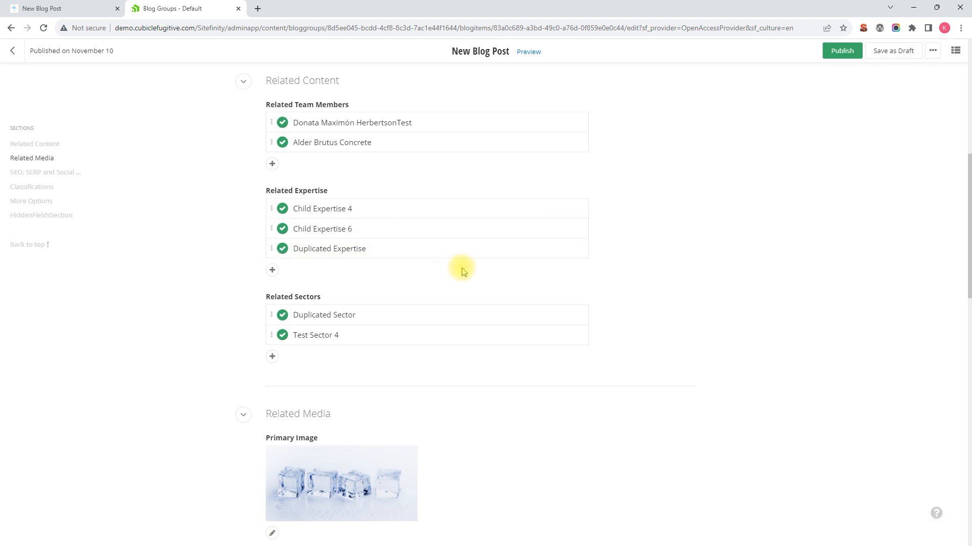
Step: Remove Test Sector 4 from the post's Related Sectors and publish the post
mouse_move(567, 336)
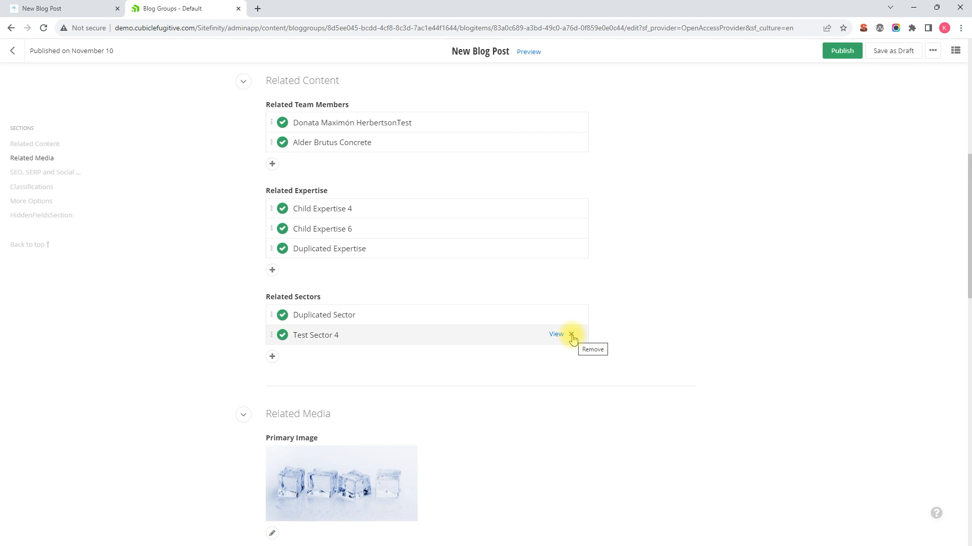
click(571, 335)
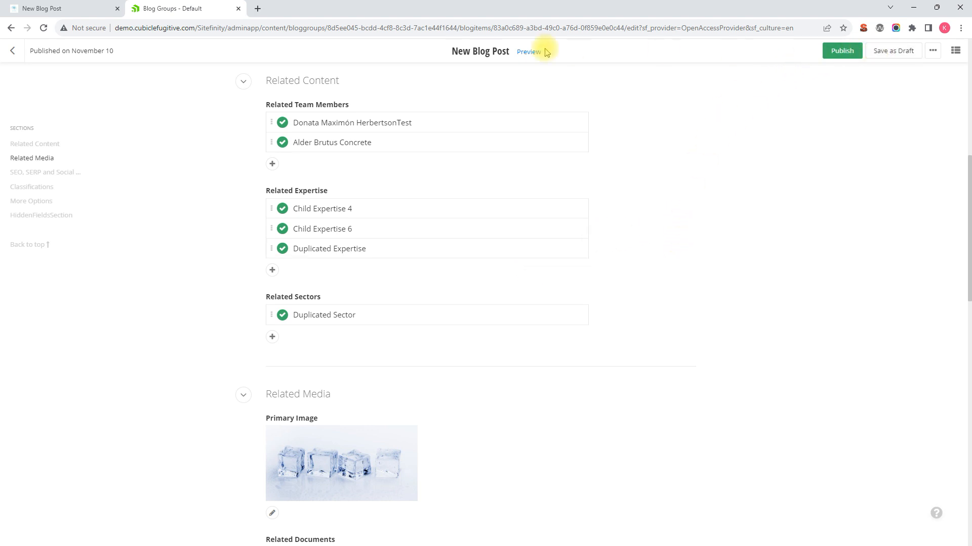
click(840, 53)
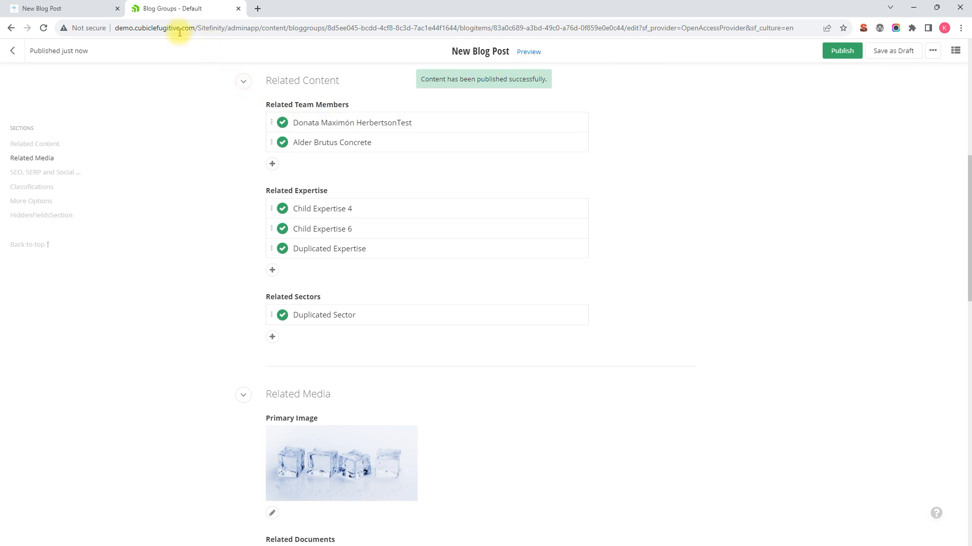
Step: Reload the live New Blog Post page and examine its related people, related services and related industries
click(76, 10)
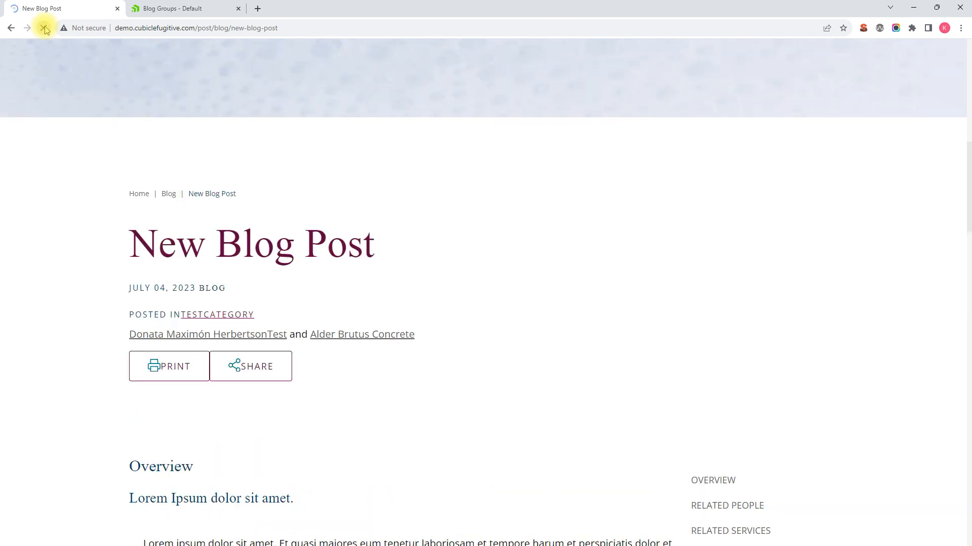
scroll(468, 170, up, 1)
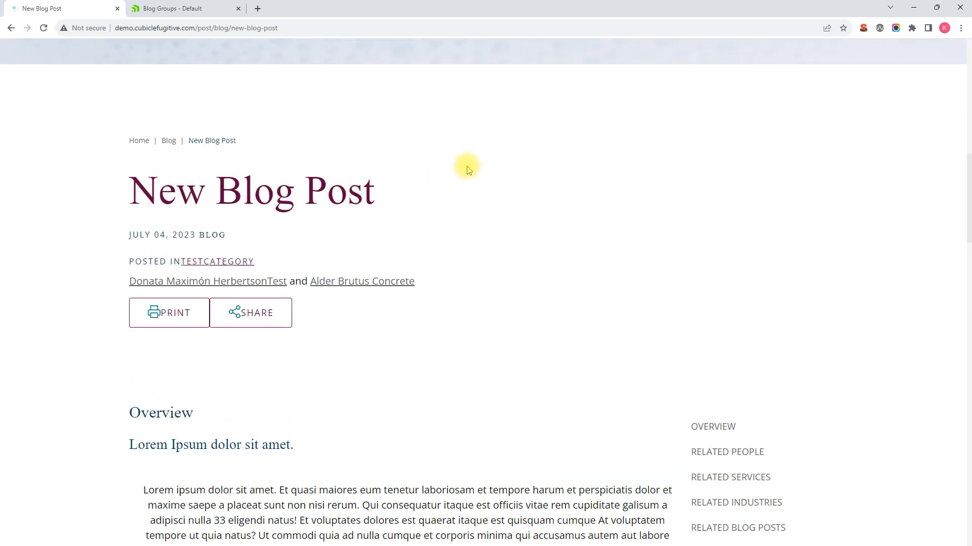
scroll(466, 165, up, 1)
scroll(466, 165, down, 5)
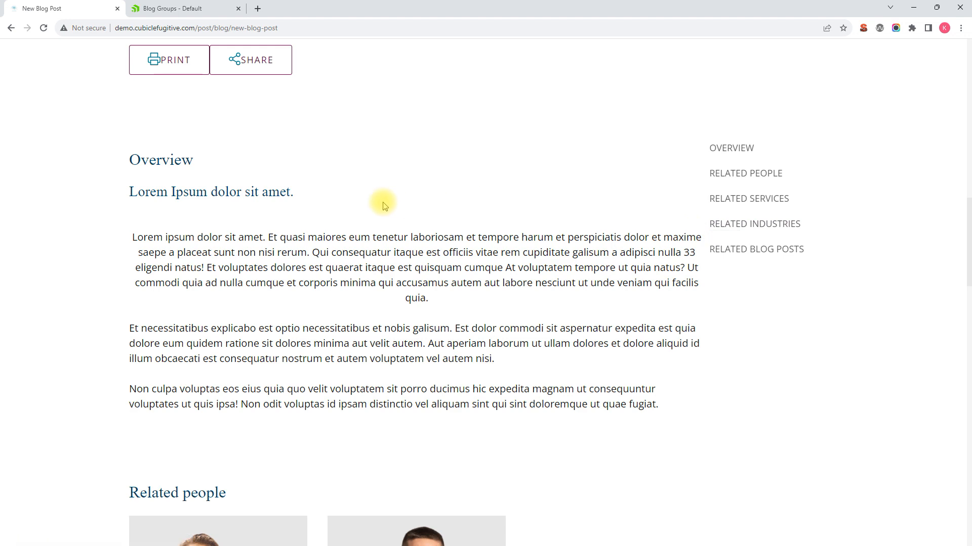
scroll(384, 204, down, 3)
scroll(383, 204, down, 2)
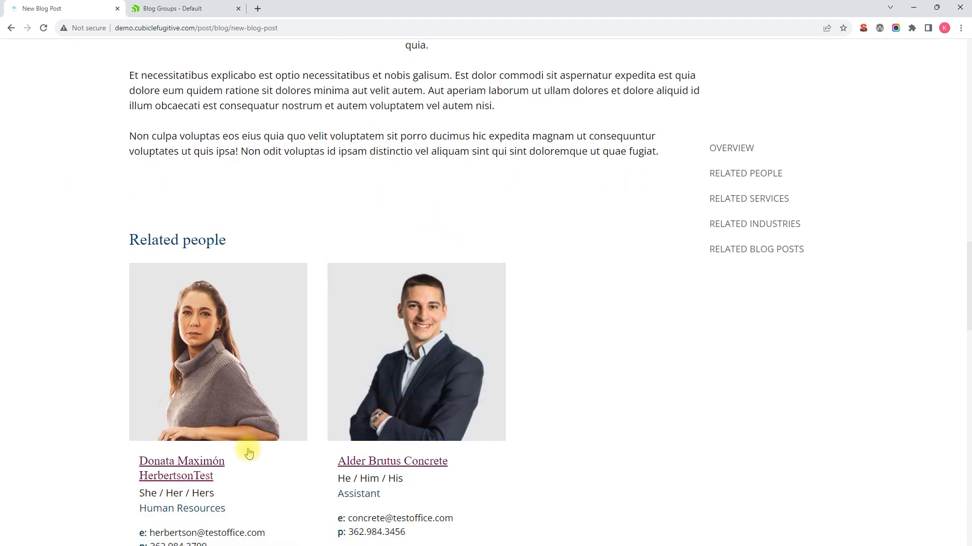
scroll(272, 322, down, 7)
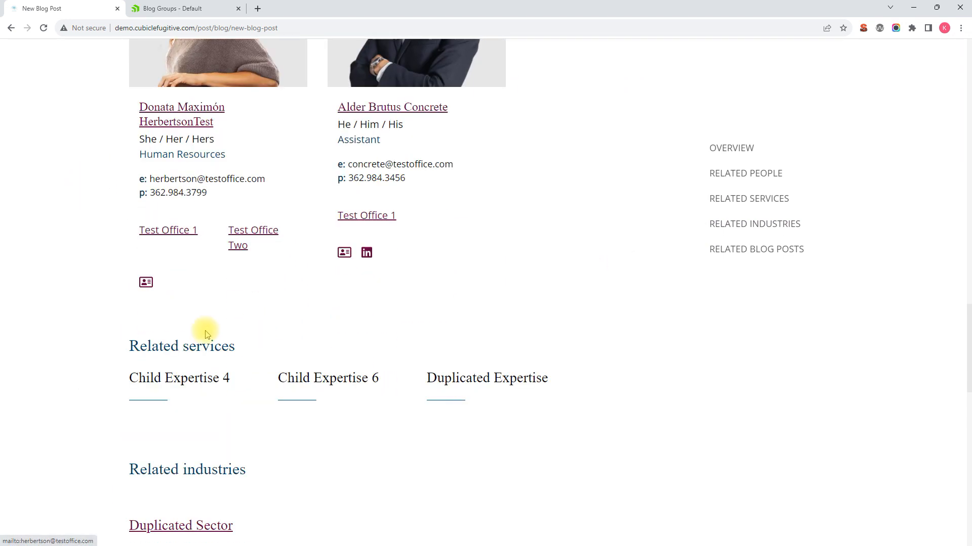
scroll(245, 439, down, 2)
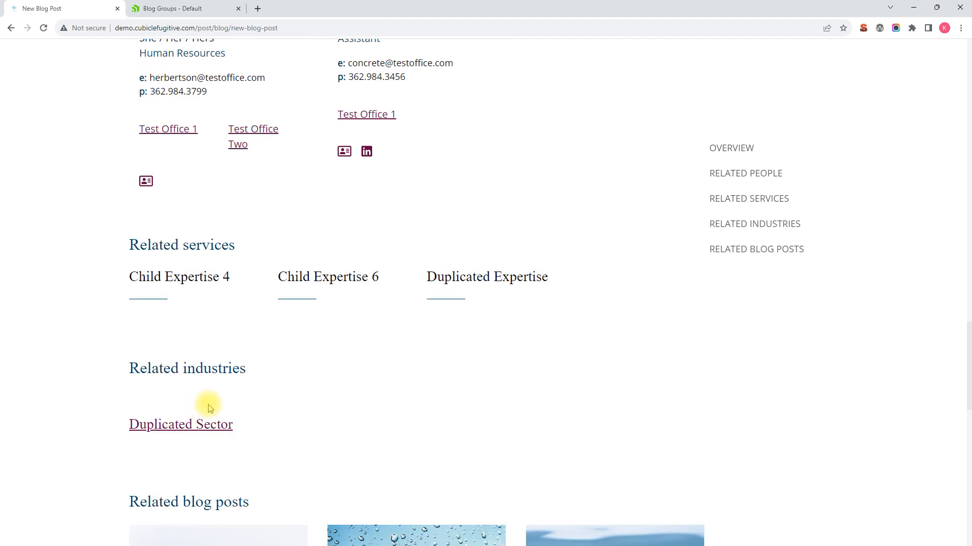
Step: Open the bio of the second related person on the post and examine its related blog posts
scroll(283, 379, up, 6)
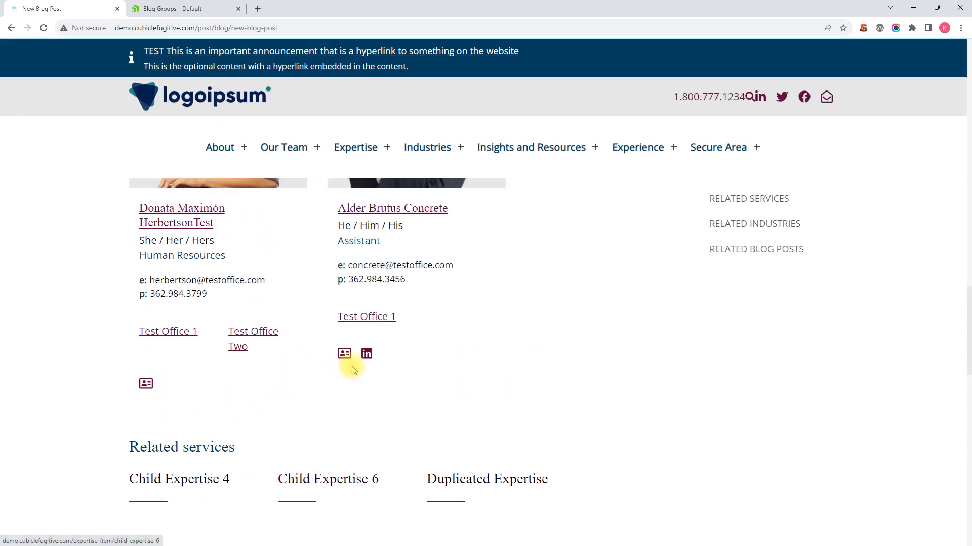
scroll(358, 366, up, 1)
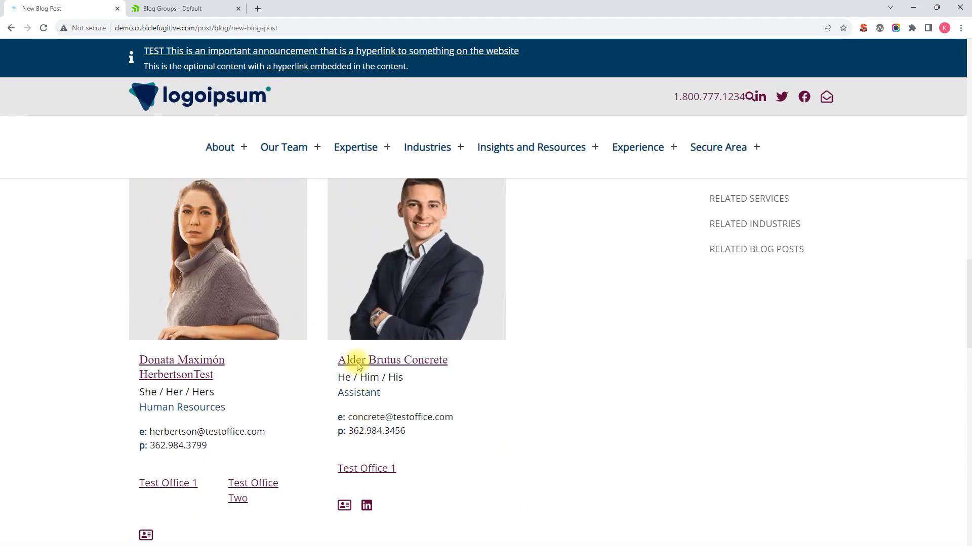
click(384, 362)
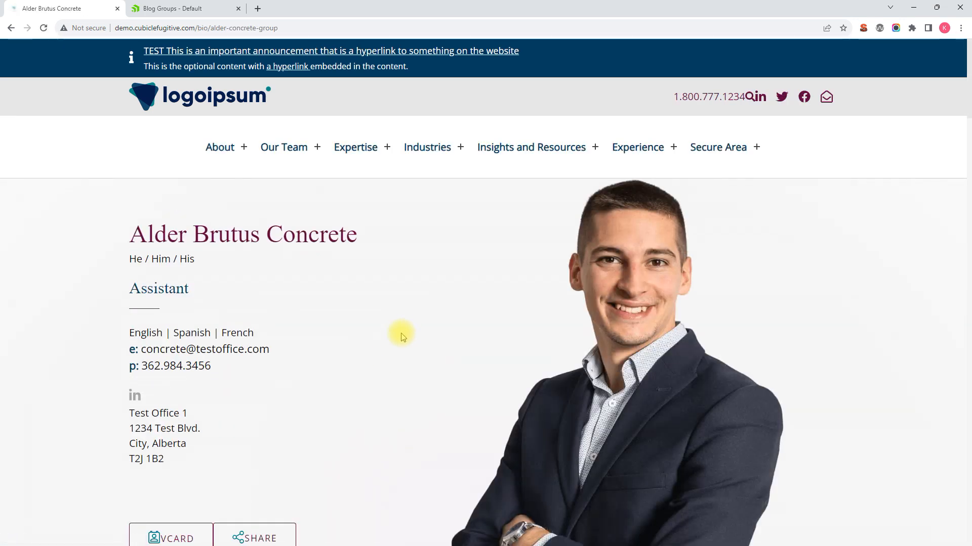
scroll(405, 334, down, 5)
scroll(405, 334, down, 6)
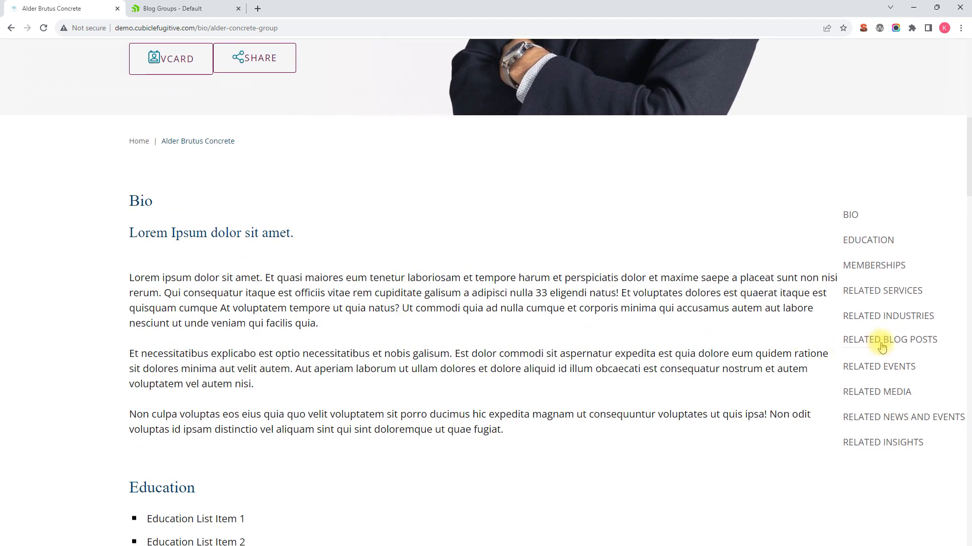
scroll(466, 357, down, 3)
scroll(469, 363, down, 11)
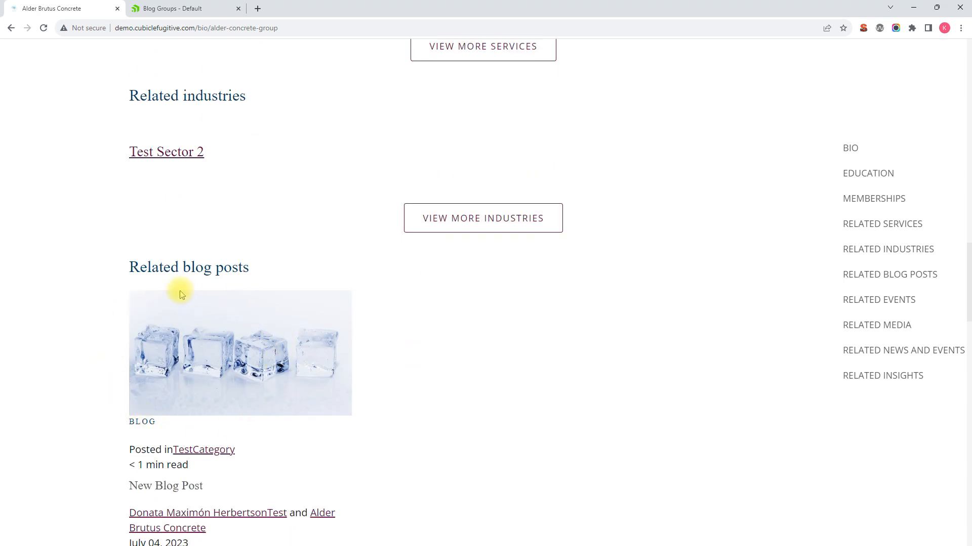
scroll(196, 412, down, 3)
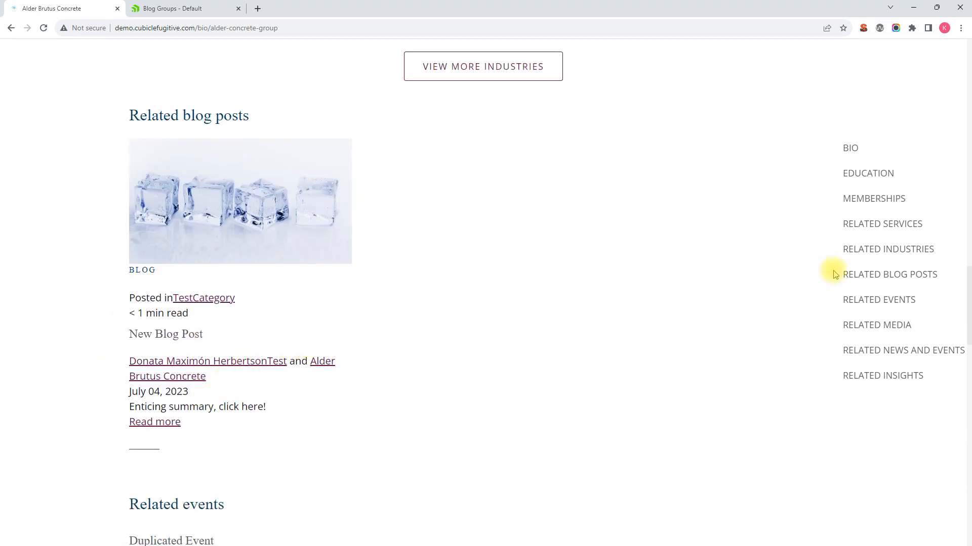
Step: Open New Blog Post from the bio's related blog posts and review its related people and services
click(161, 423)
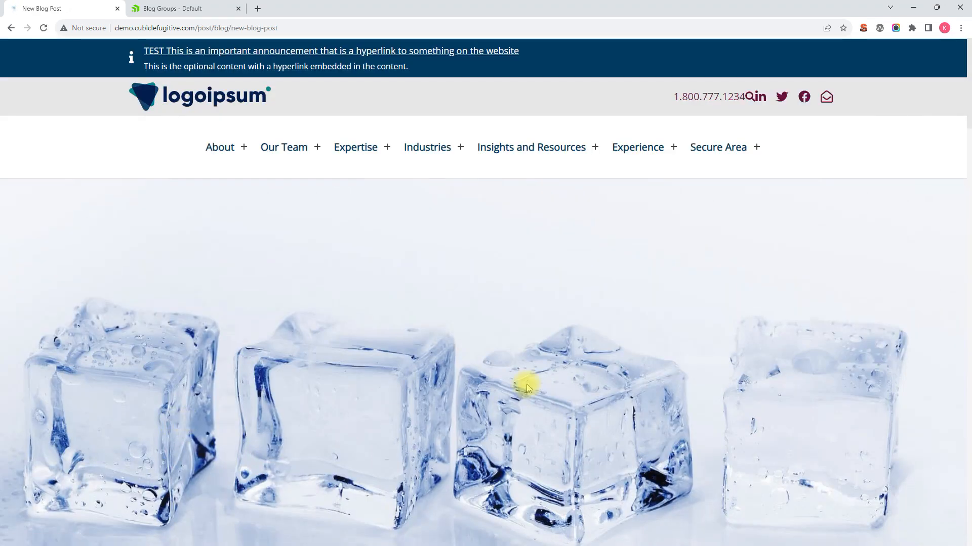
scroll(526, 384, down, 11)
scroll(527, 384, down, 3)
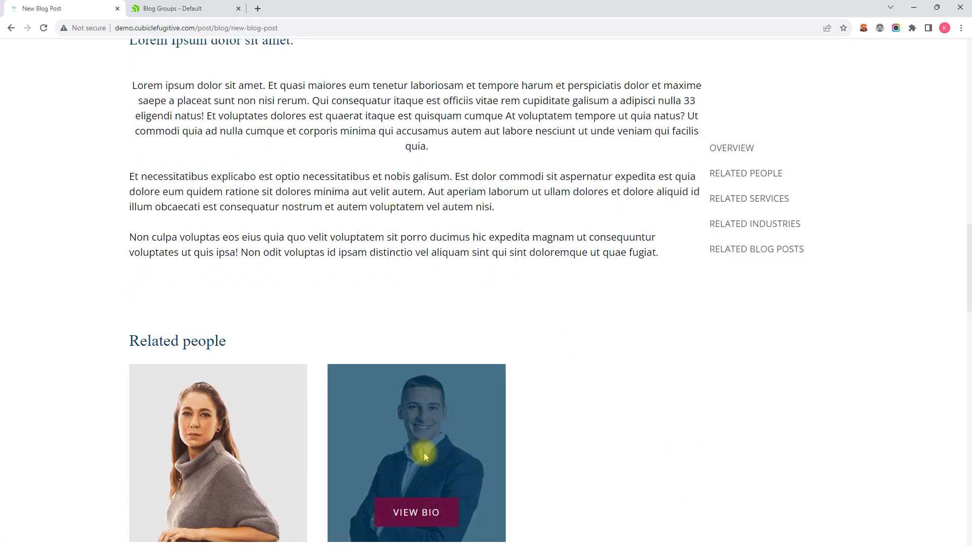
scroll(451, 309, down, 9)
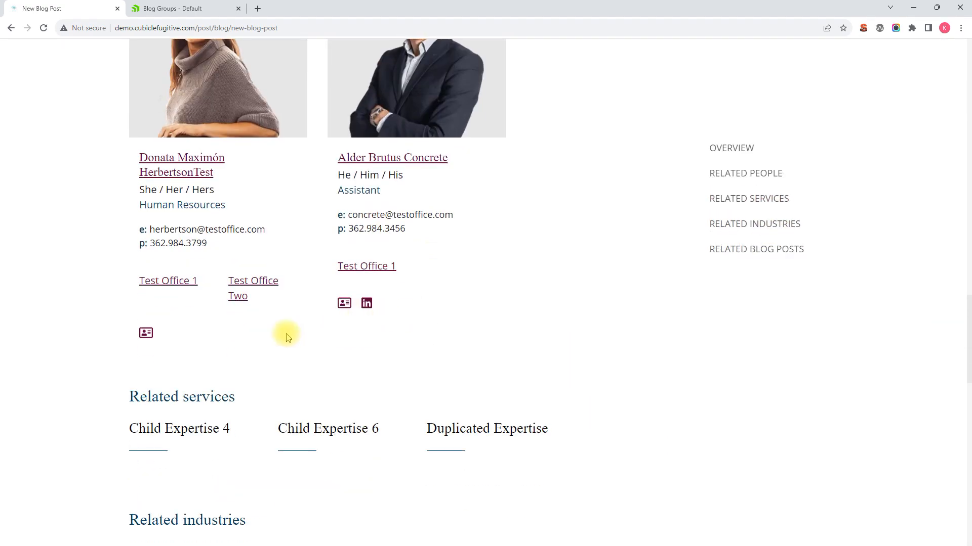
Step: Open the Duplicated Expertise page from the post's related services and look through its related content sections
click(458, 433)
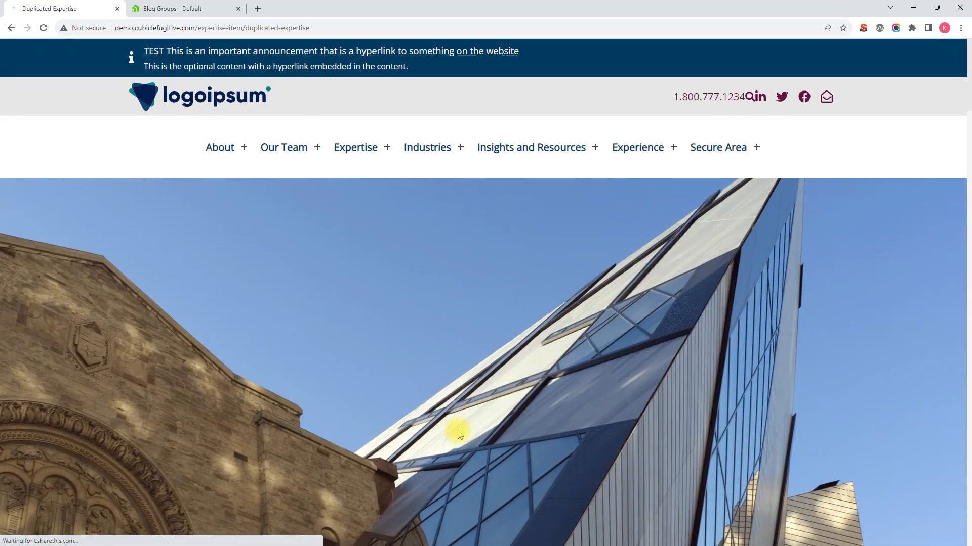
scroll(462, 260, down, 6)
scroll(462, 260, down, 8)
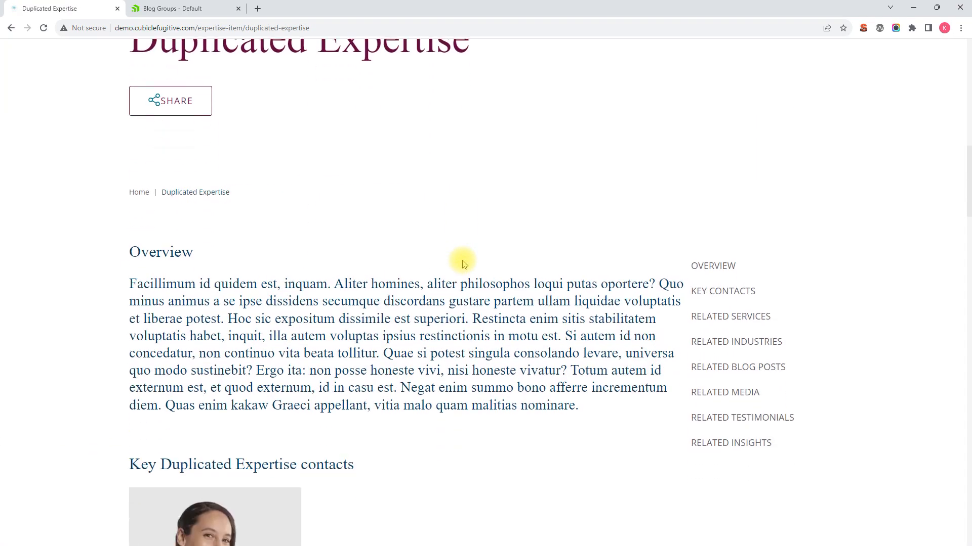
scroll(462, 260, down, 13)
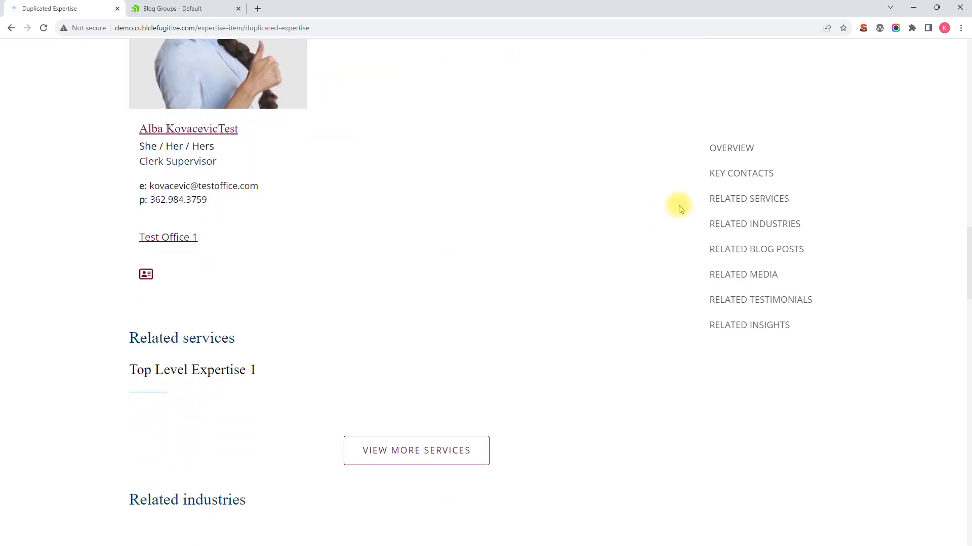